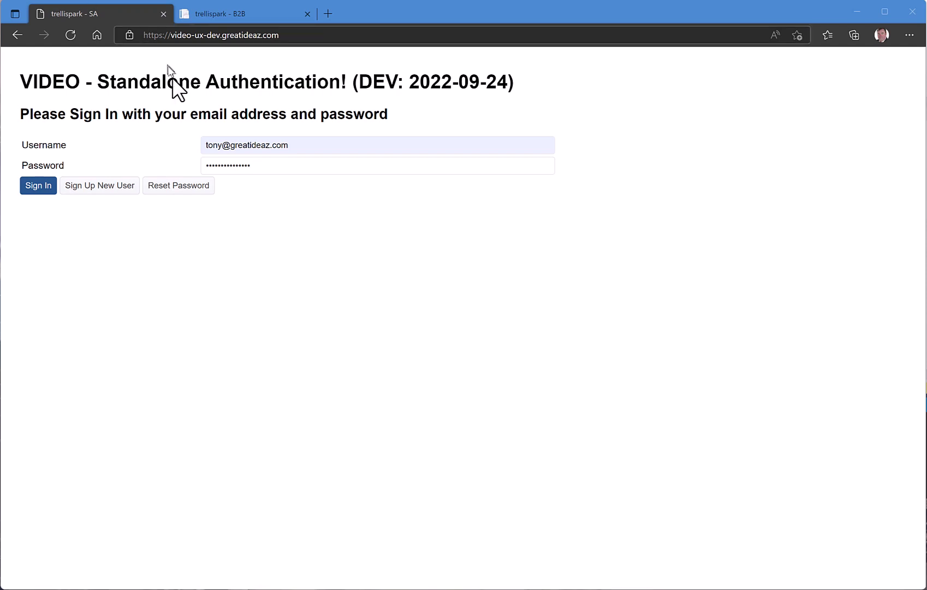
Sign in on the standalone authentication page using the prefilled saved username
drag(302, 145, 206, 148)
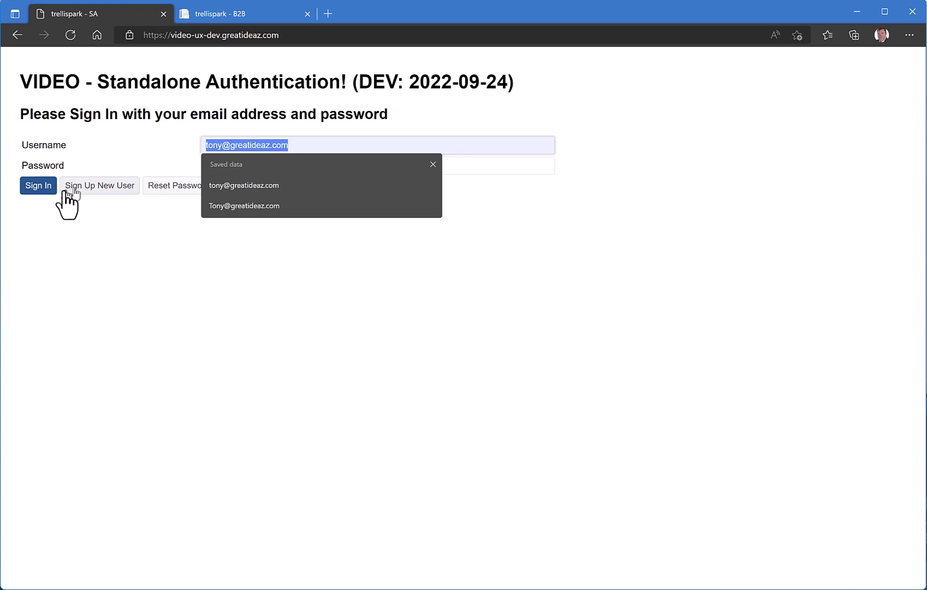
click(29, 188)
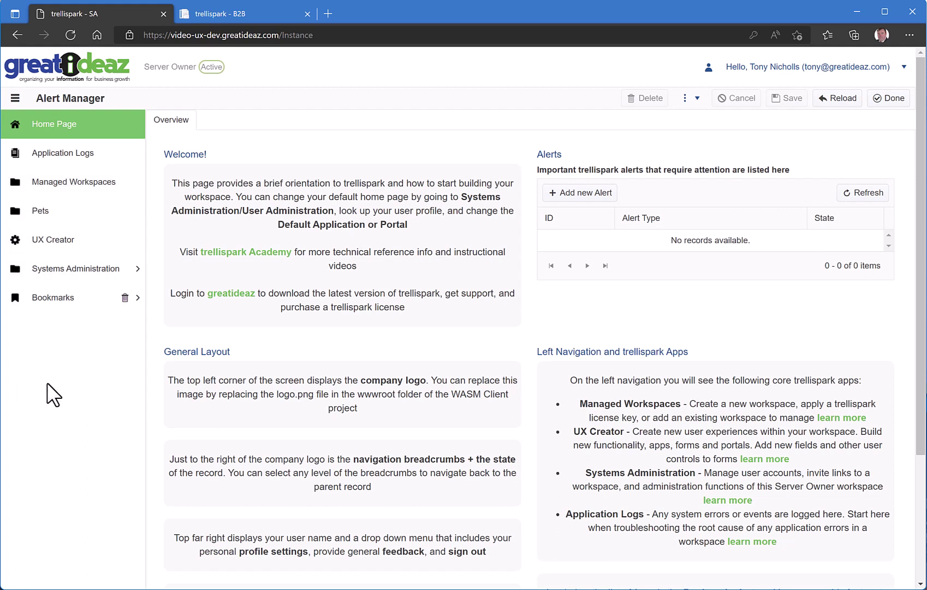
In UX Creator, open the Animals functionality record (prefix ANI) to review its roles
click(70, 238)
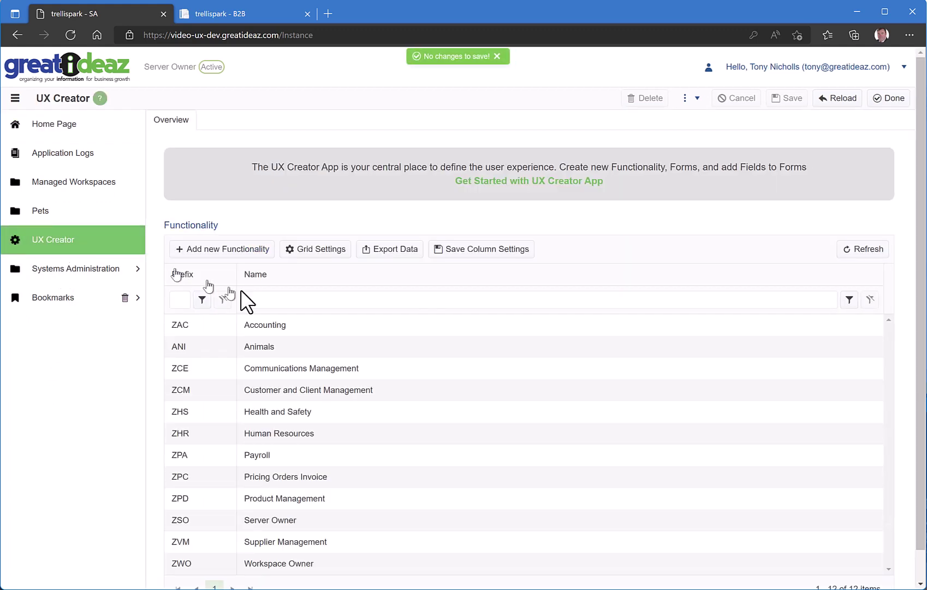
click(344, 349)
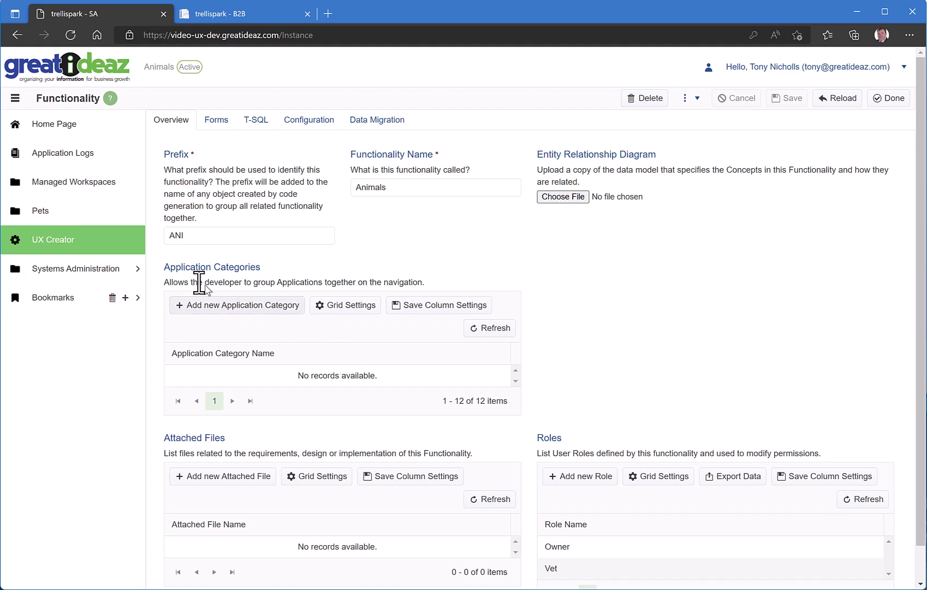
In Managed Workspaces, add a new workspace named 'Tonys Workspace'
click(73, 192)
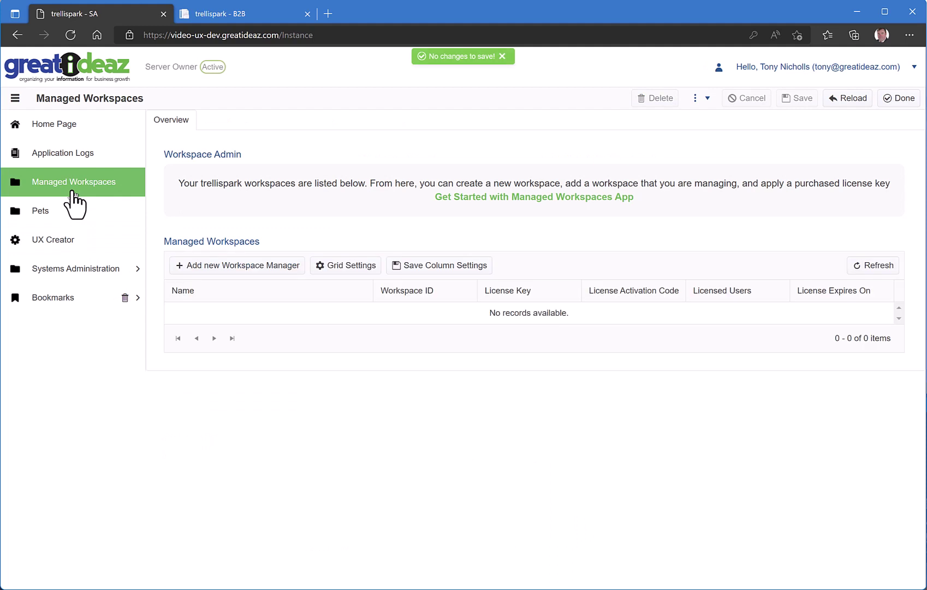
click(268, 272)
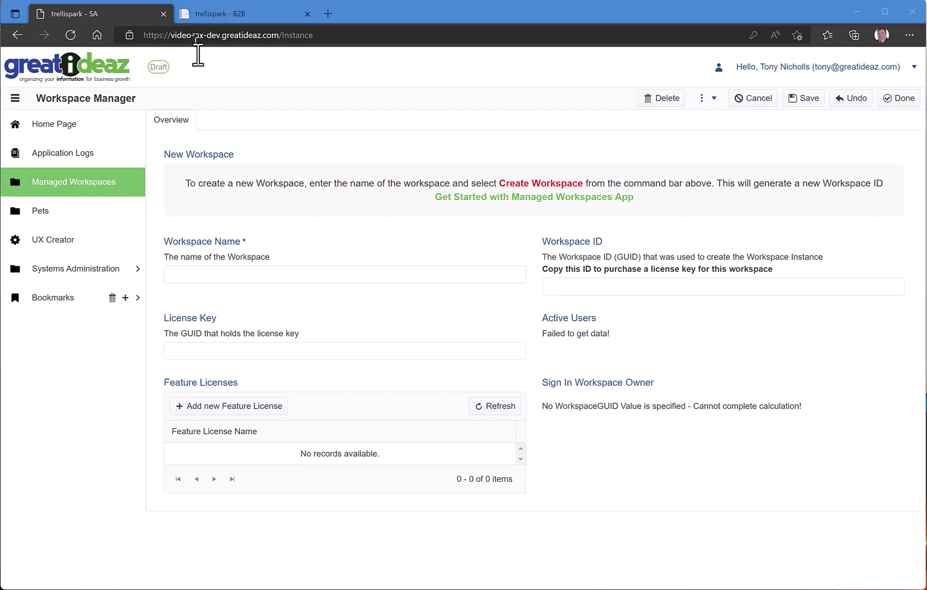
click(215, 273)
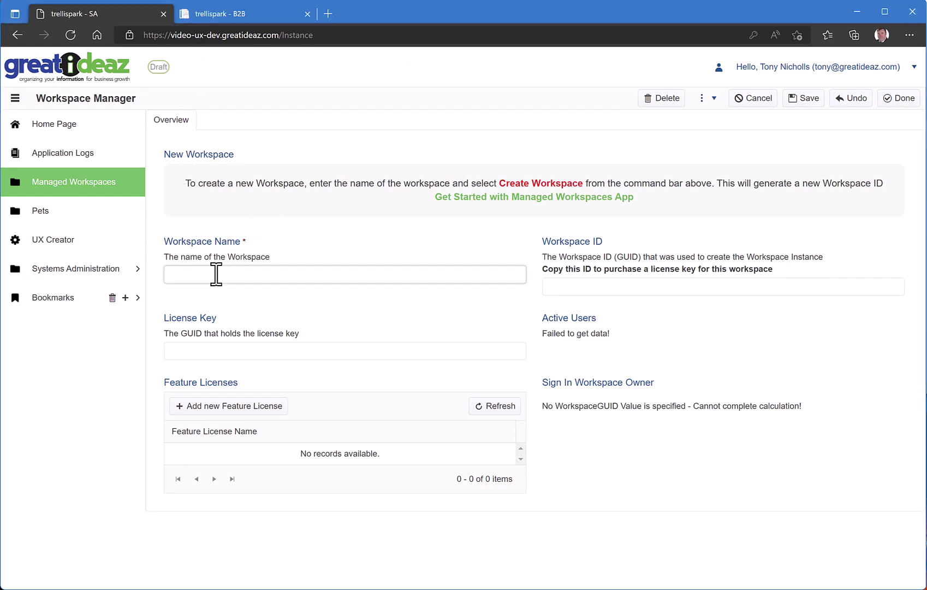
text(Tonys Workspace)
click(243, 347)
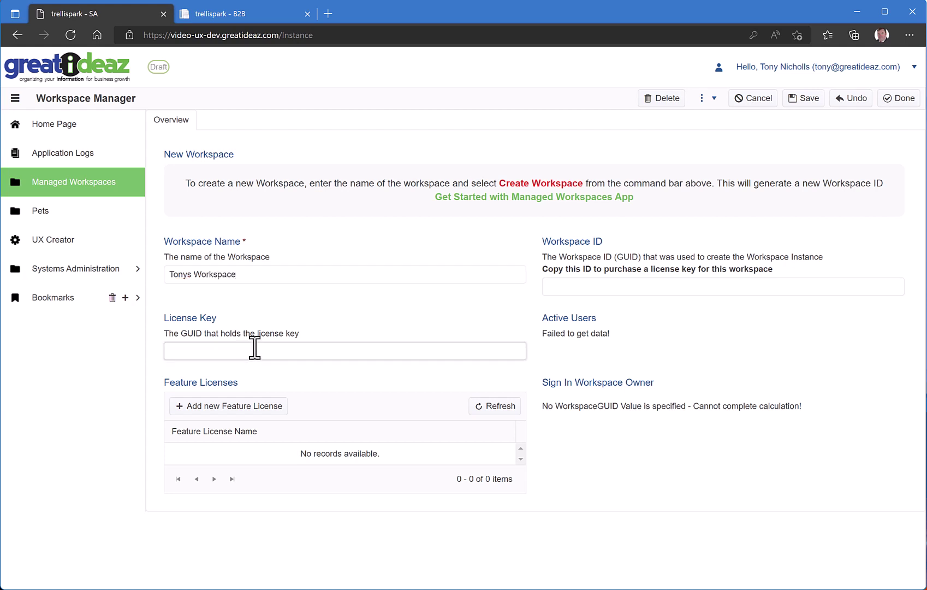
Copy the Free License Key from the portal's Downloads page, then return to the draft workspace
click(212, 17)
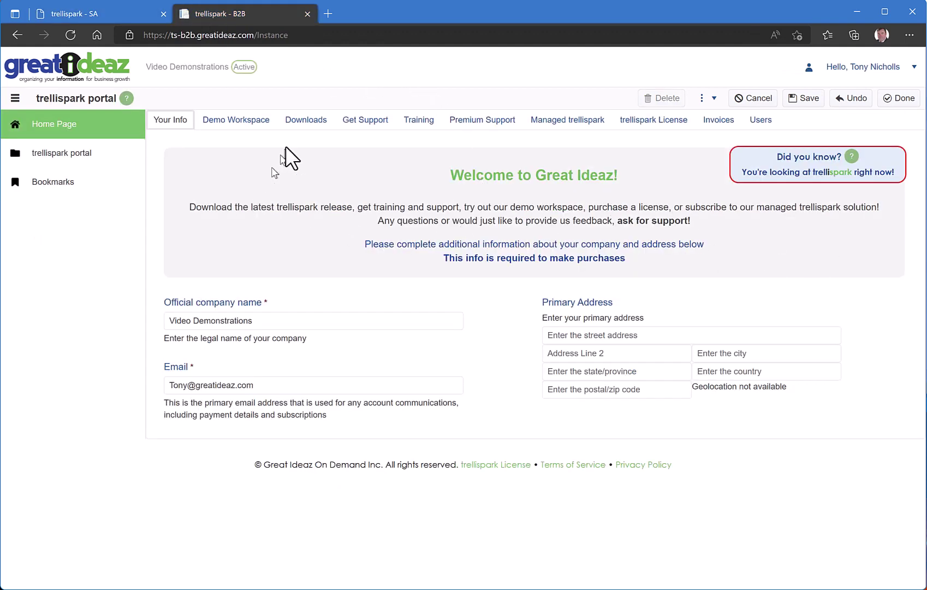
click(304, 126)
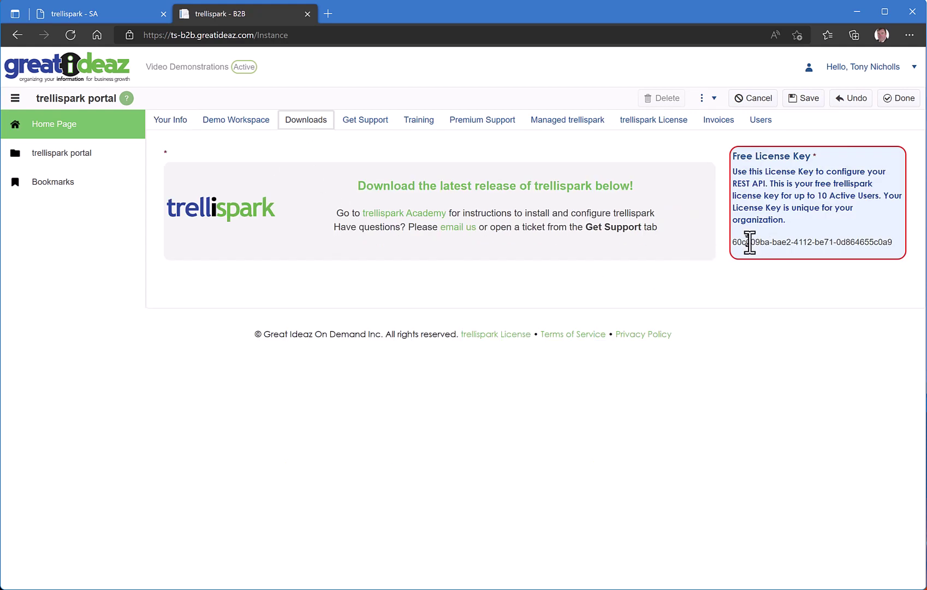
drag(733, 242, 846, 242)
key(ctrl+c)
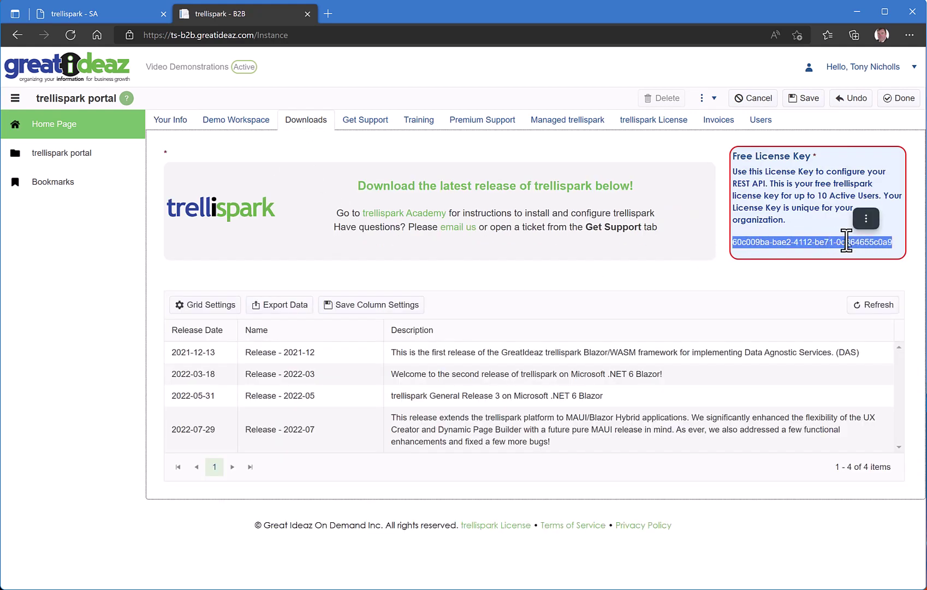
click(108, 17)
Paste the license key, create the workspace, and select its new Workspace ID
click(231, 351)
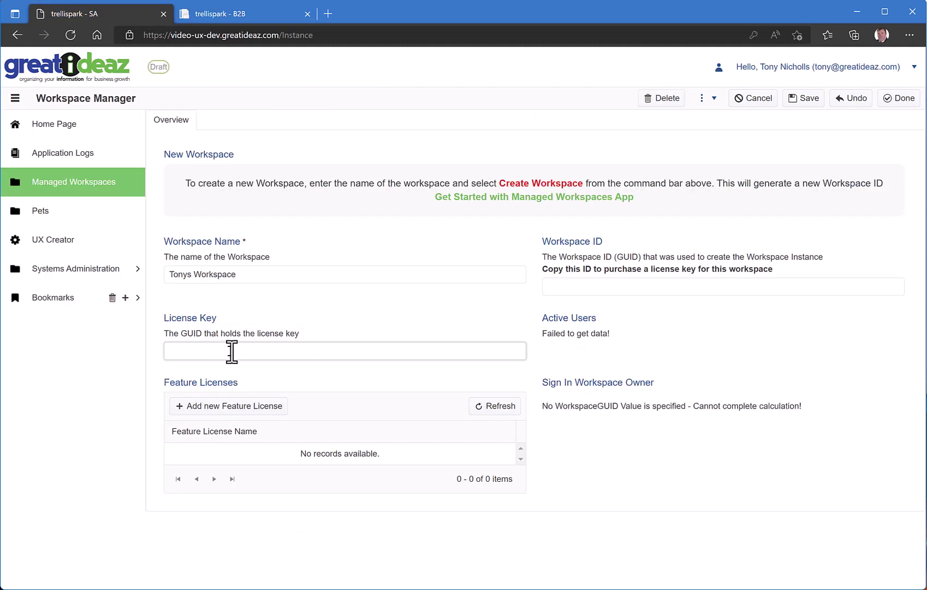
key(ctrl+v)
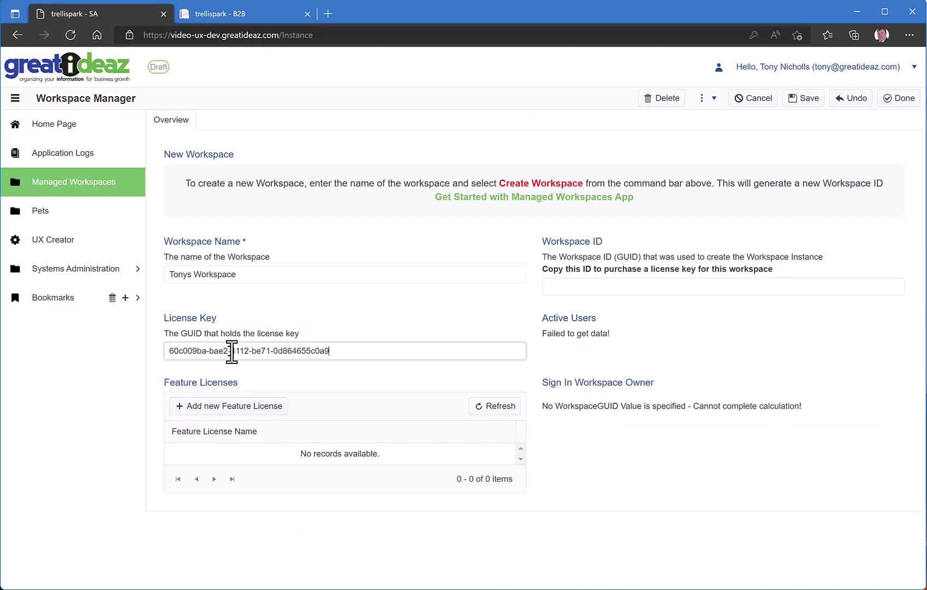
click(704, 103)
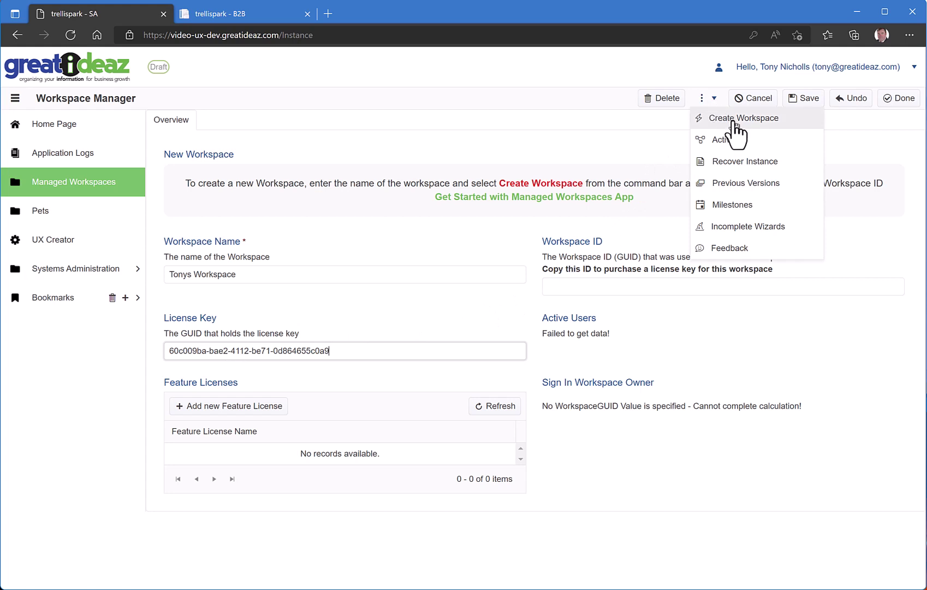
click(733, 122)
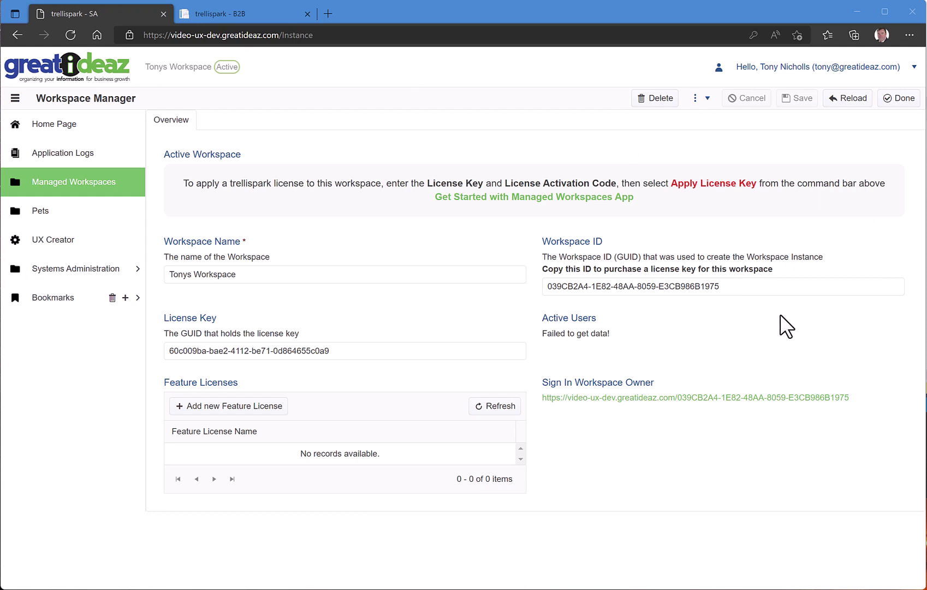
drag(743, 291, 533, 292)
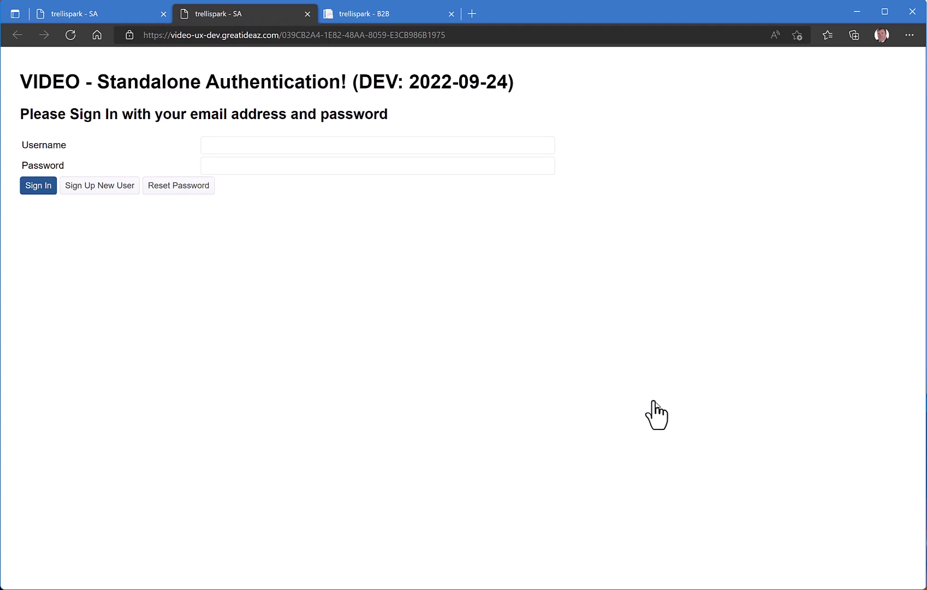
Sign in with the saved account e-mail and password to list the active workspaces
click(245, 144)
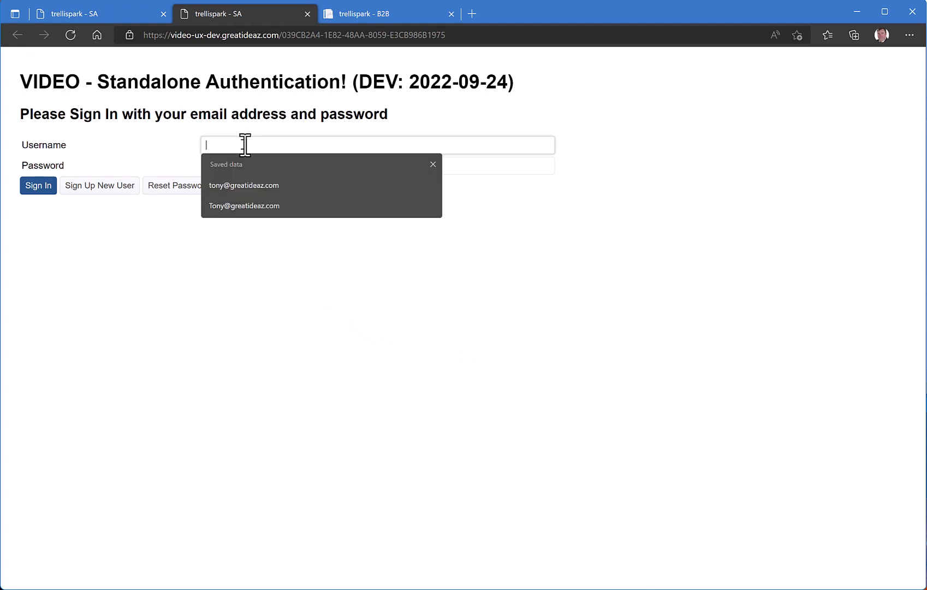
click(257, 183)
click(259, 173)
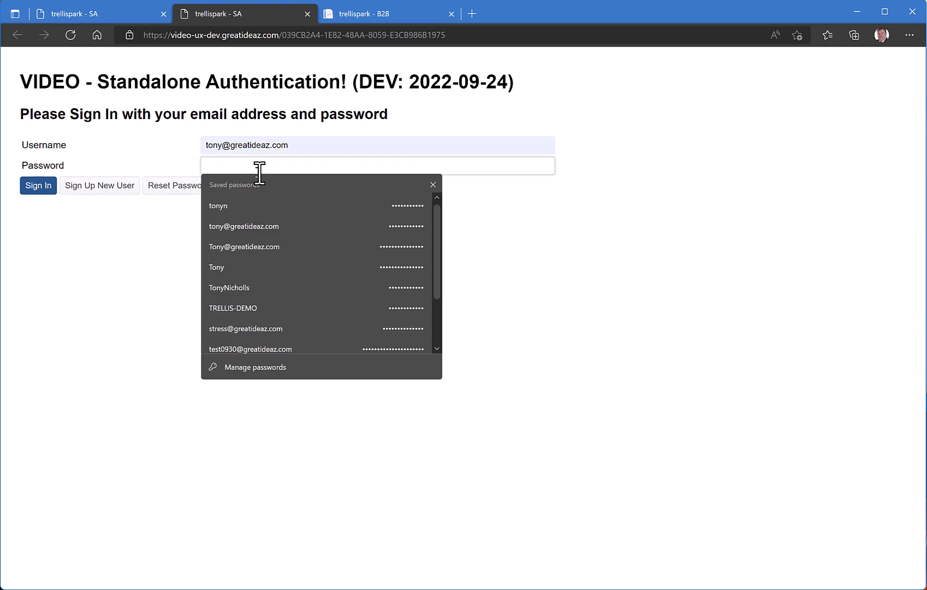
text(•••••••)
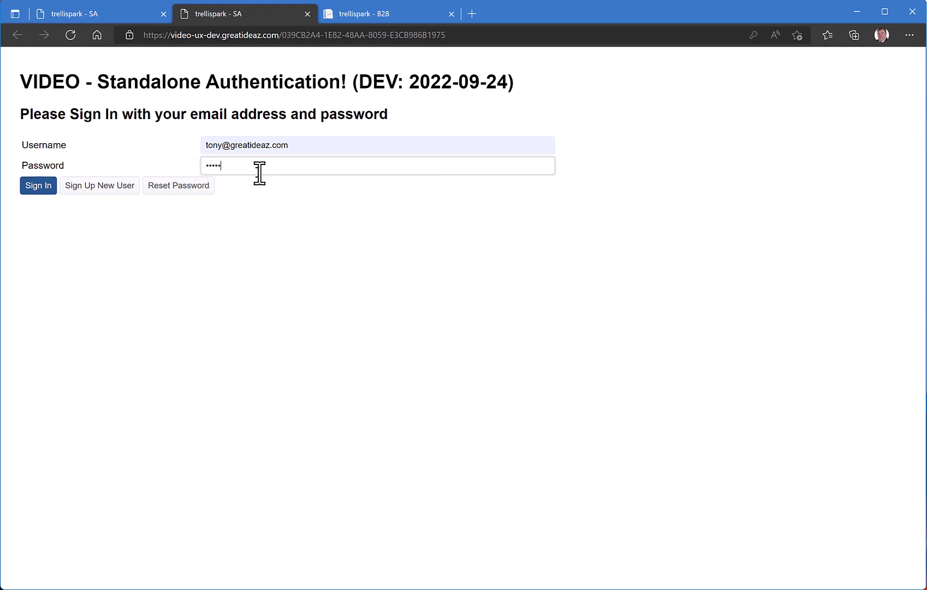
text(••••••••)
click(39, 187)
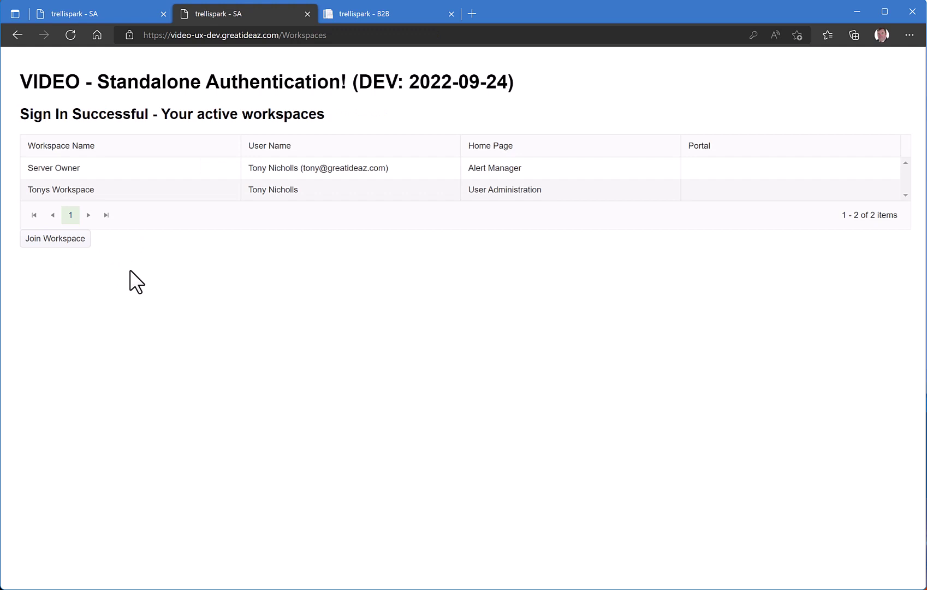
Open Tonys Workspace and expand Systems Administration in the sidebar
click(273, 190)
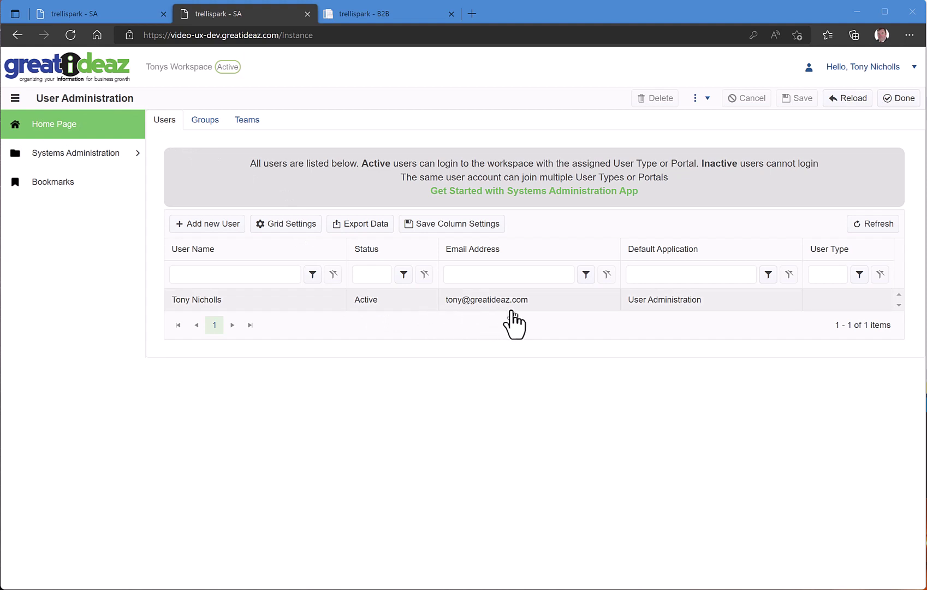
click(137, 154)
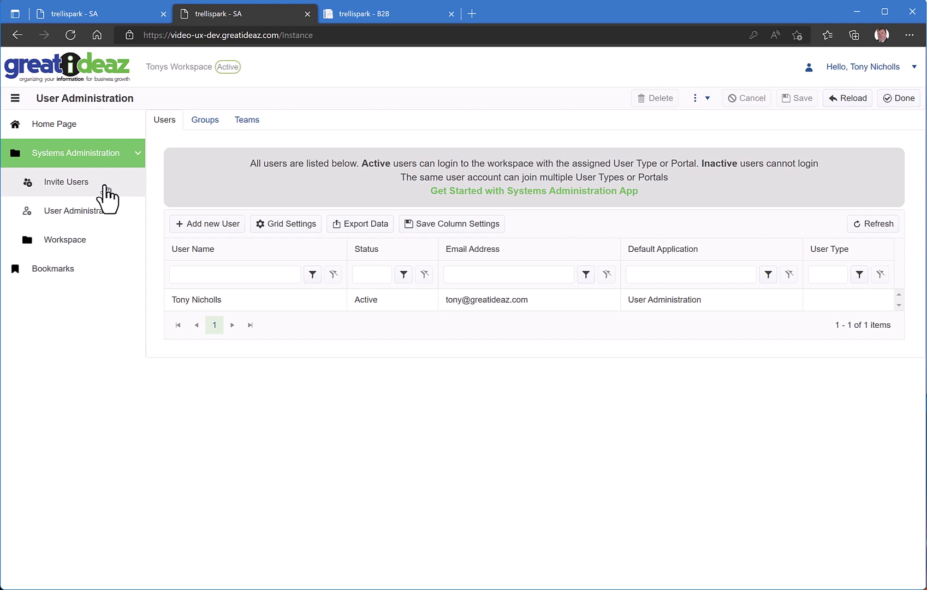
Open the Workspace page and compare its GUID with the Workspace ID in Workspace Manager
click(90, 241)
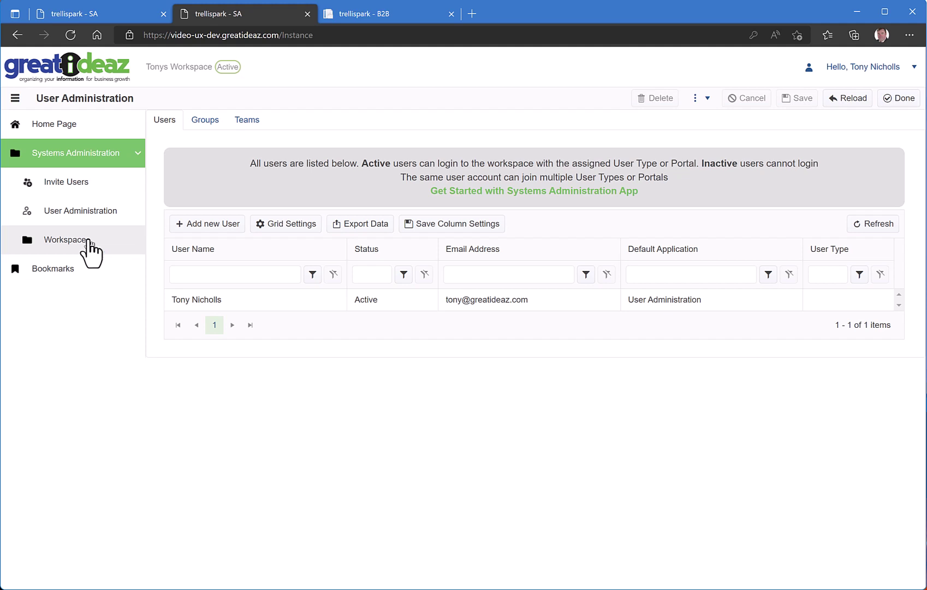
drag(273, 290, 172, 287)
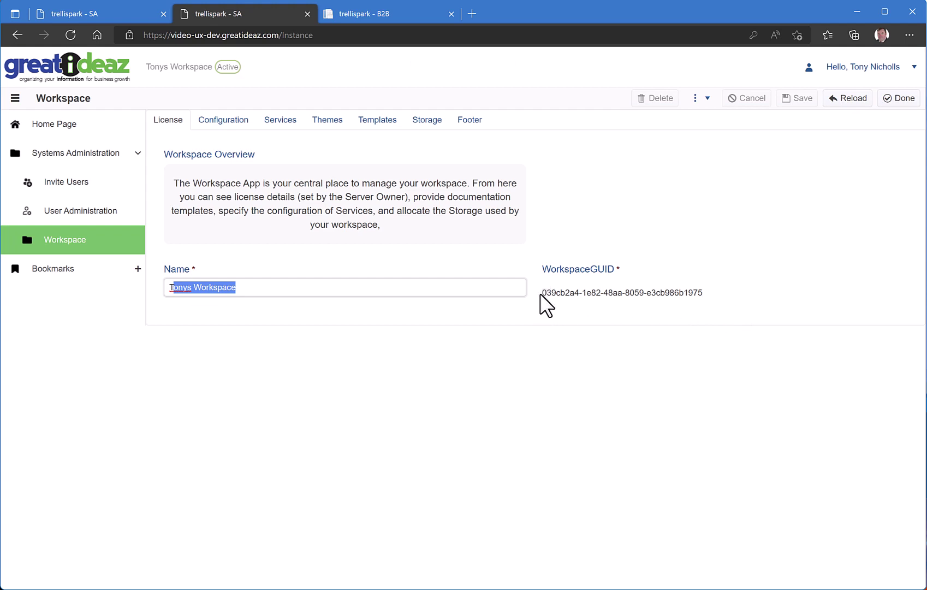
drag(542, 294, 566, 293)
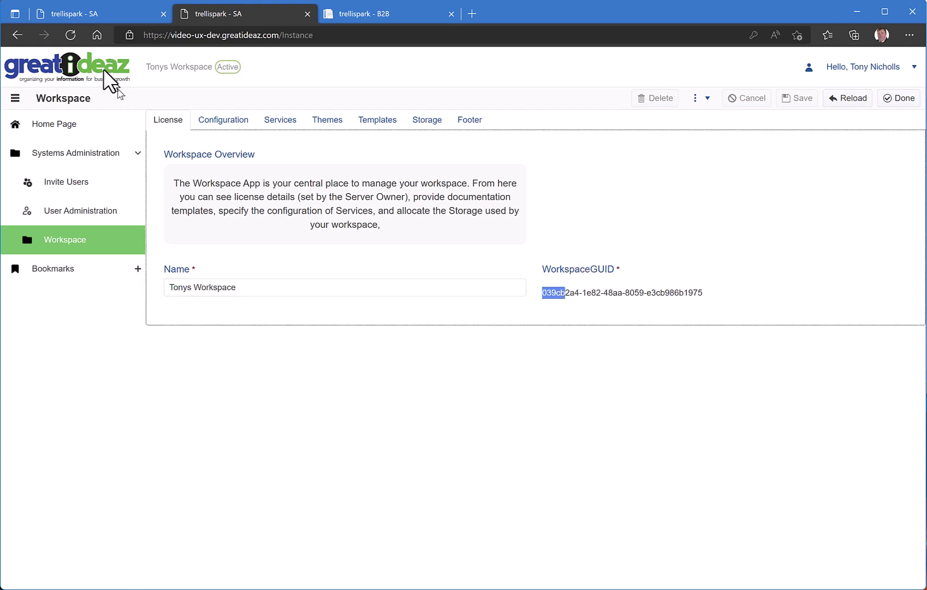
click(82, 16)
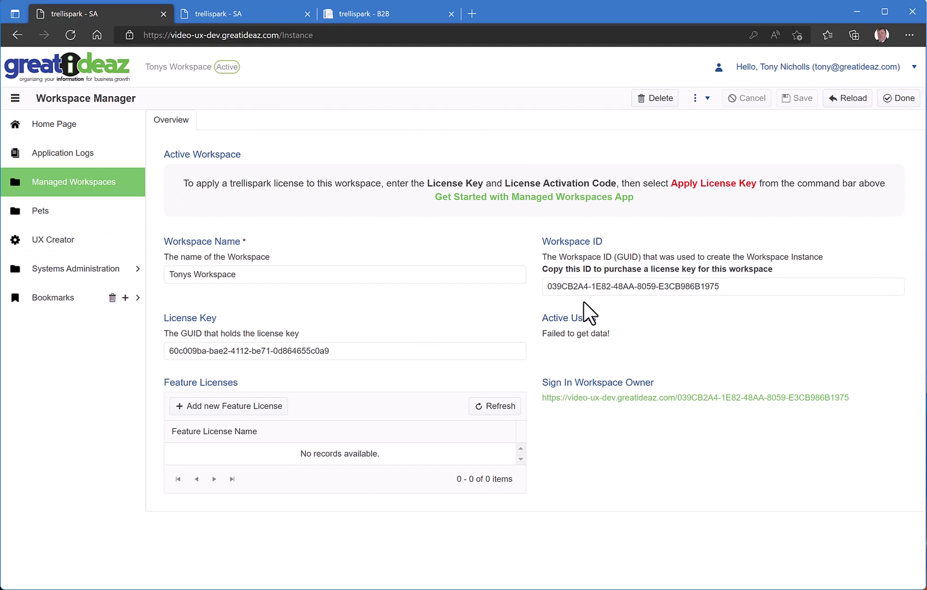
drag(727, 286, 554, 287)
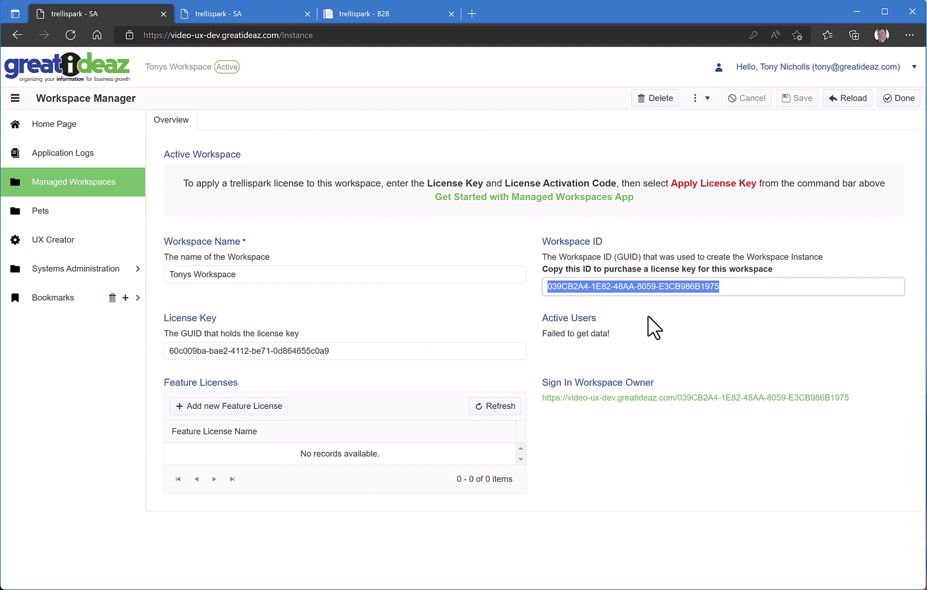
click(240, 14)
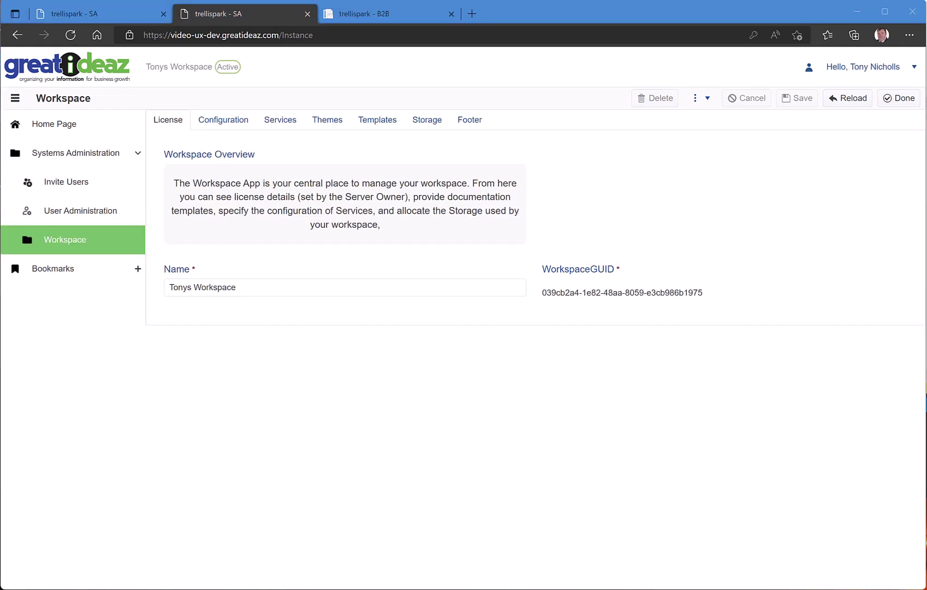
click(887, 68)
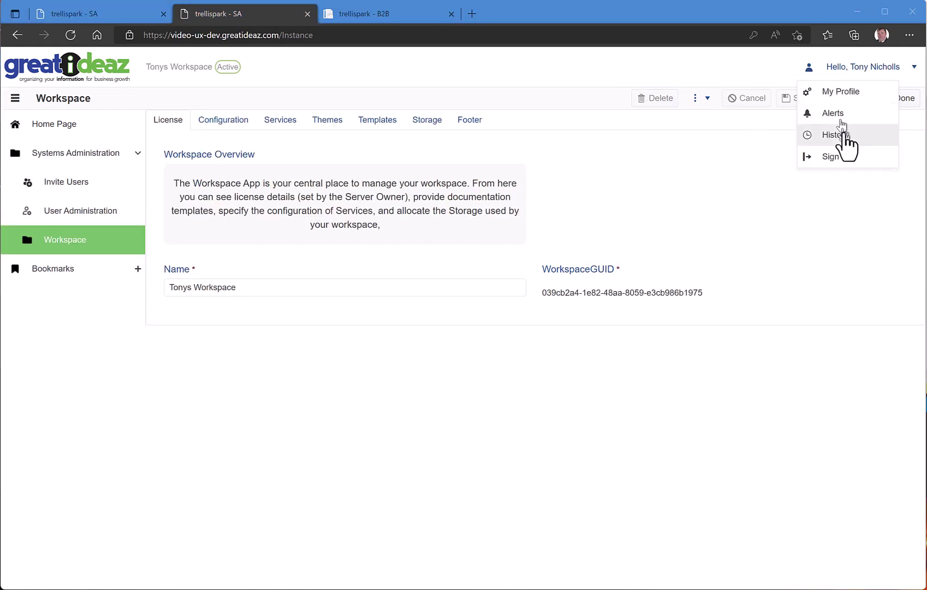
Sign out, then sign back in with the saved account e-mail and password
click(857, 163)
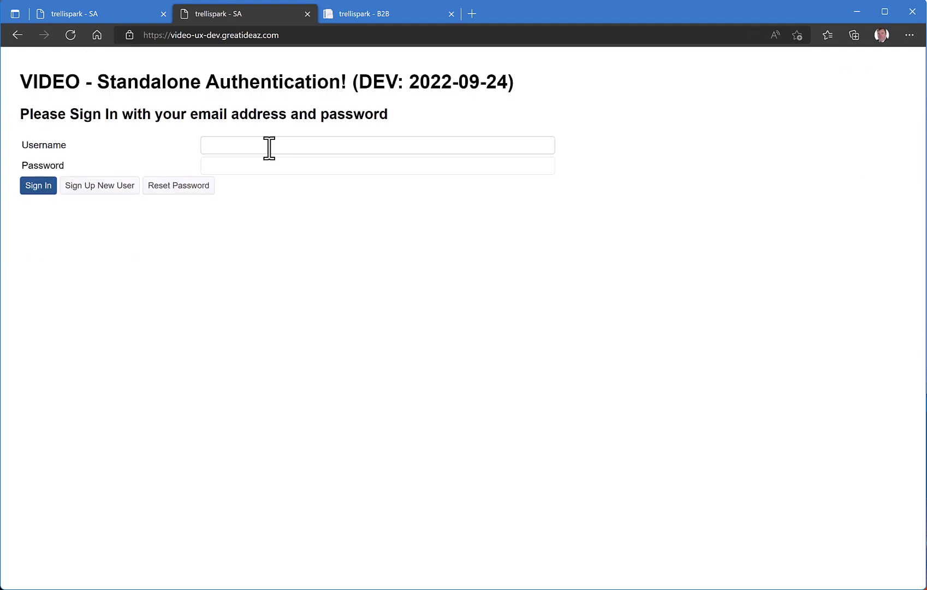
click(269, 147)
click(262, 183)
click(267, 173)
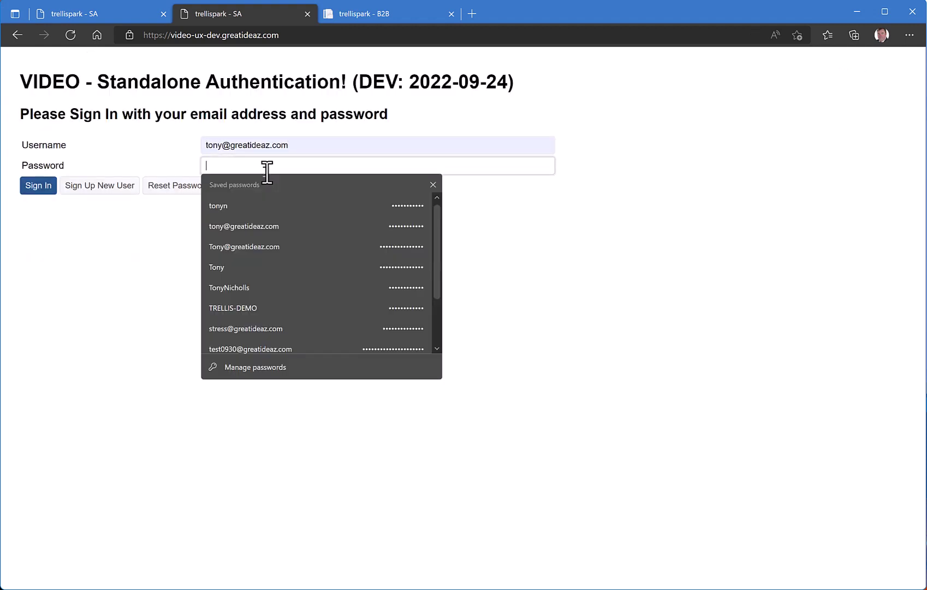
text(•••••••)
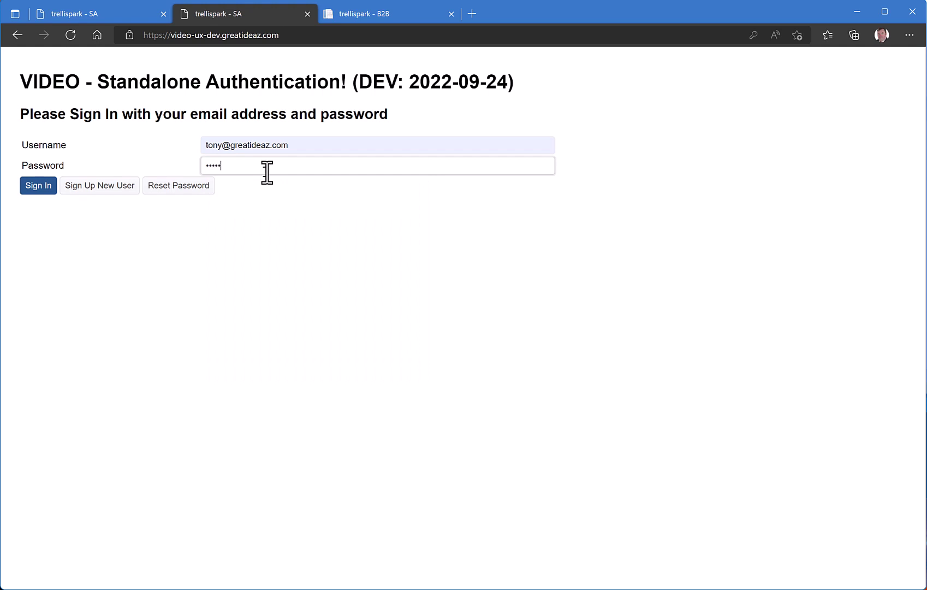
text(•••••)
text(•)
click(41, 190)
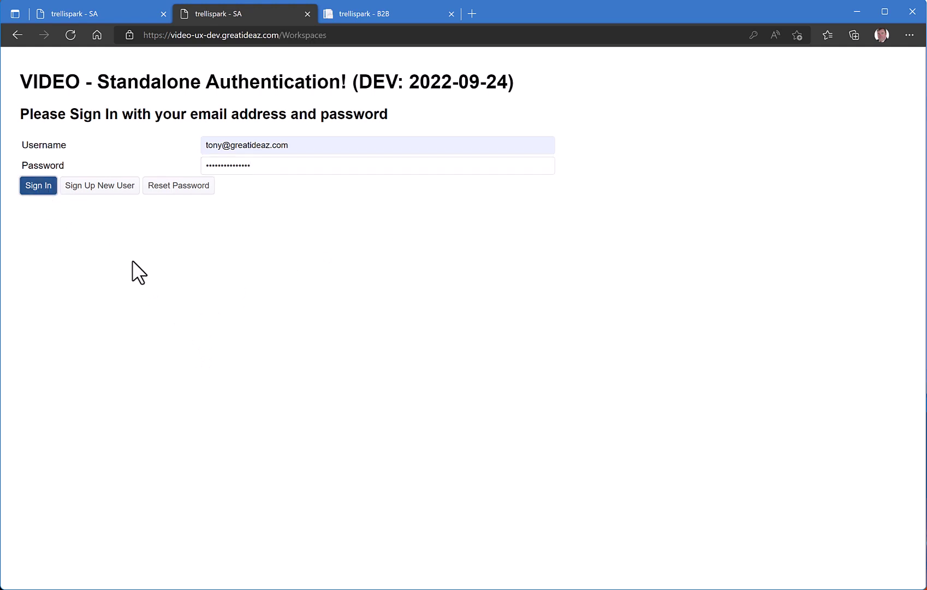